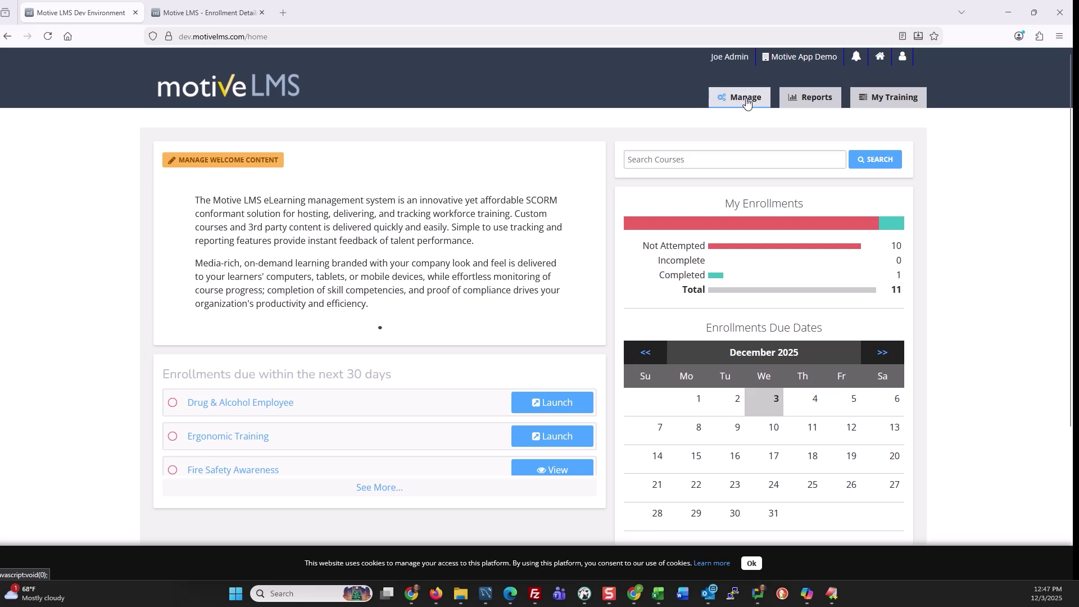
Step: Open the "Active Shooter: Law Enforcement" course offering from the course catalog for editing
left_click(746, 102)
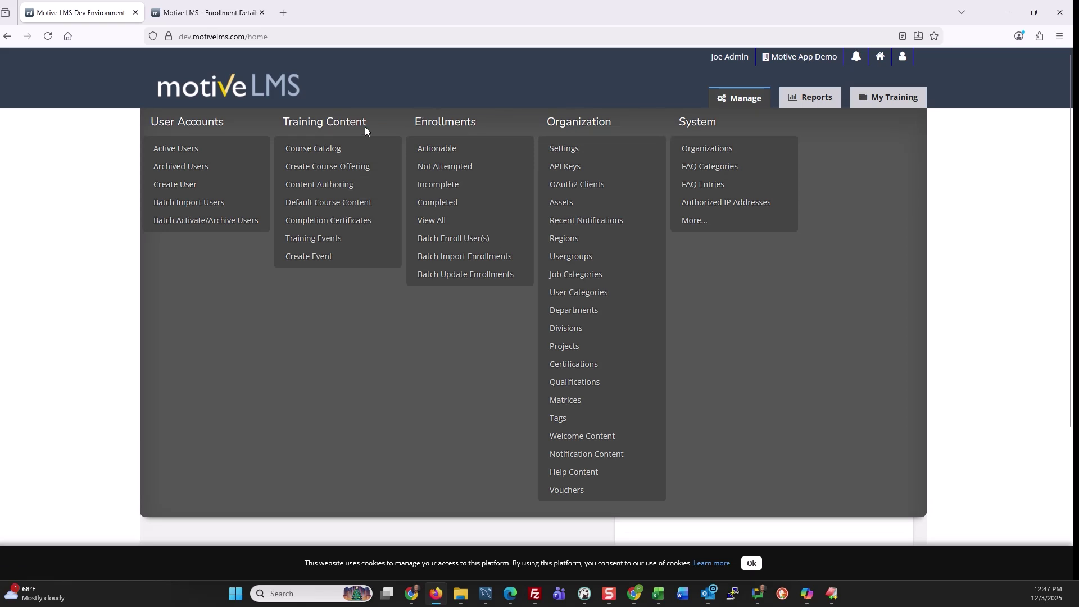
left_click(322, 153)
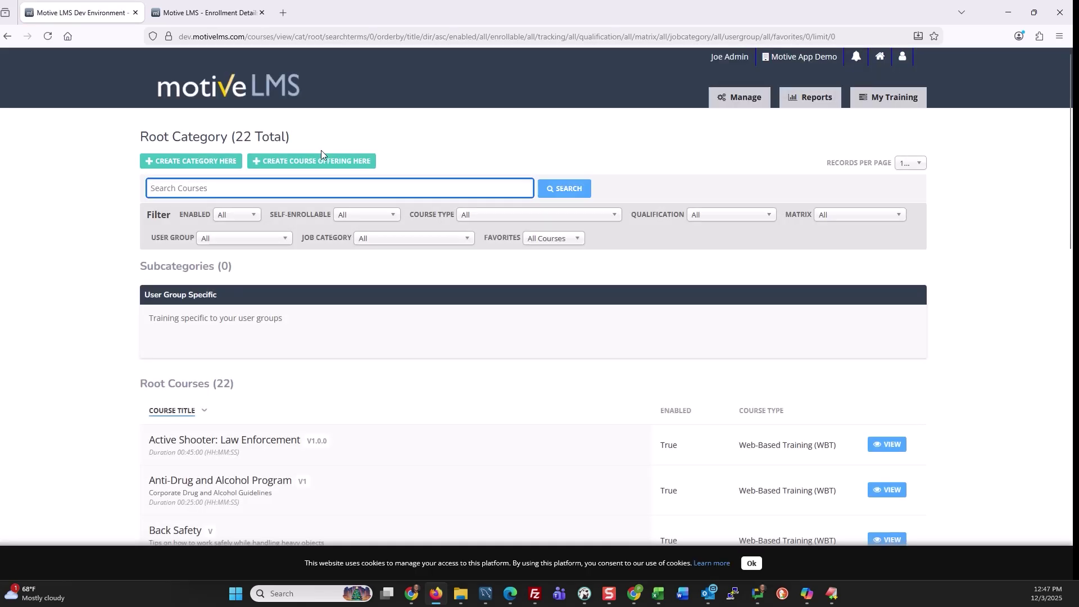
scroll(354, 272, "down", 2)
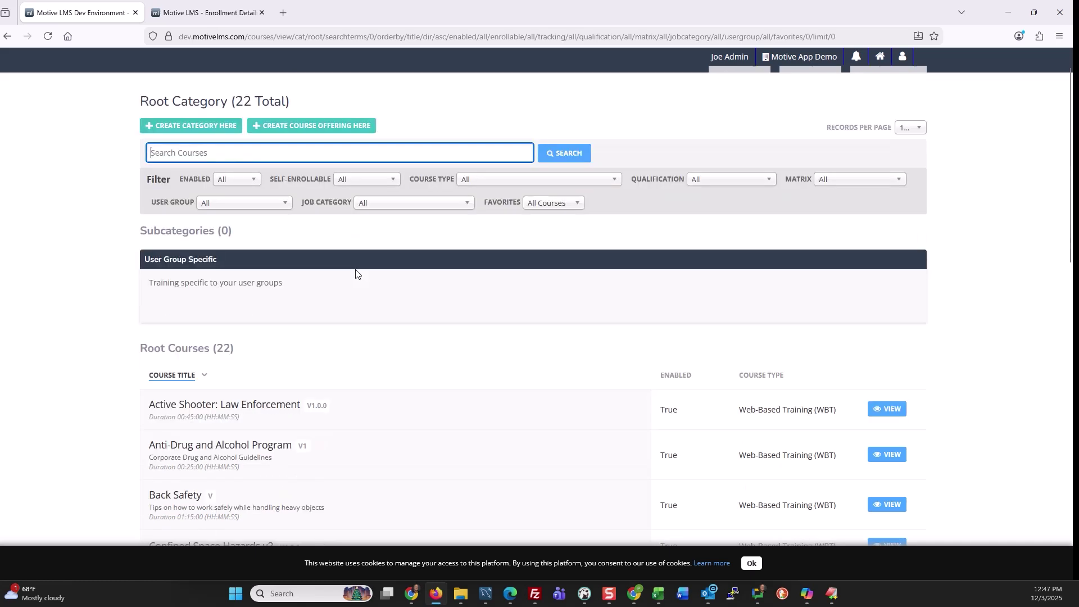
scroll(355, 274, "down", 1)
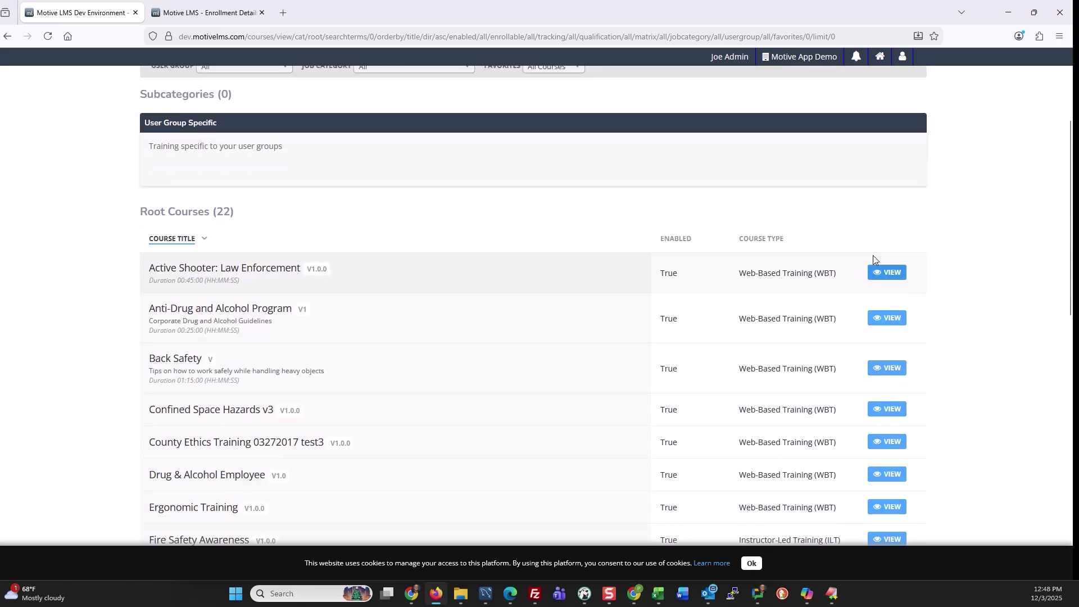
left_click(894, 280)
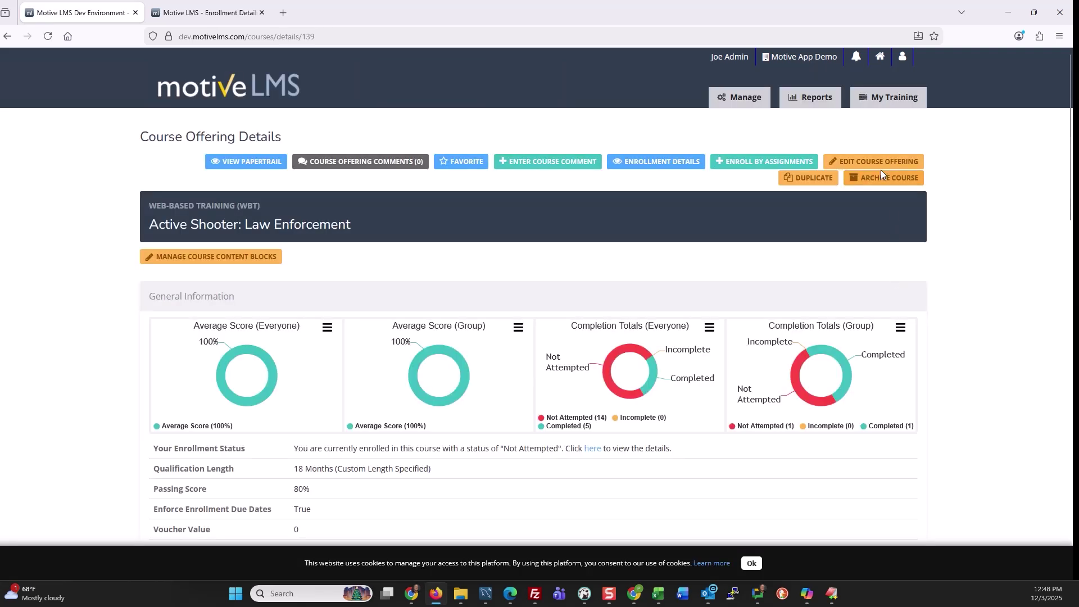
left_click(880, 166)
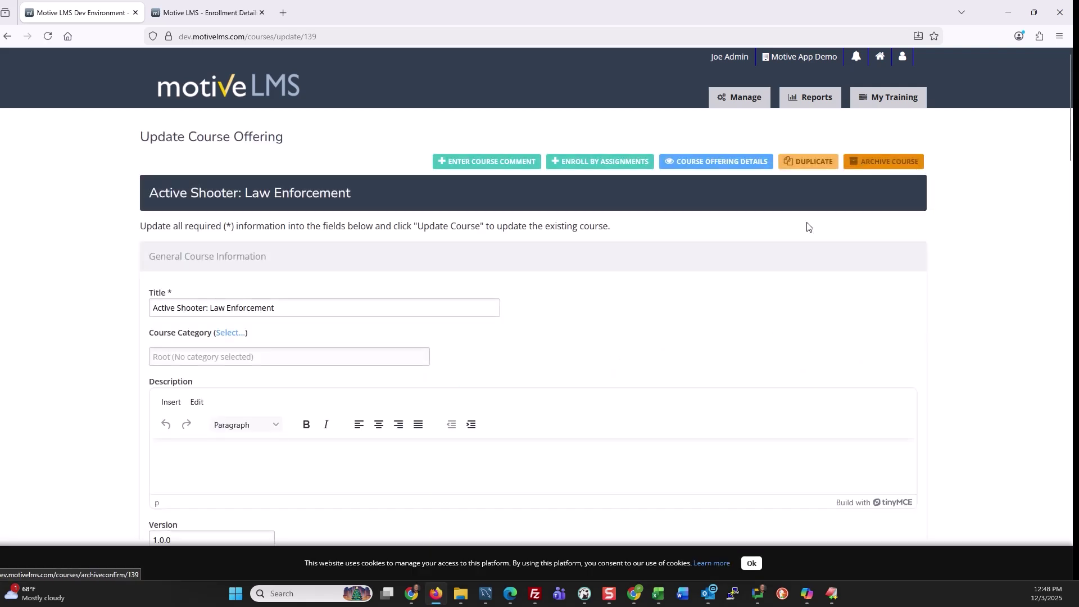
Step: Expand the Enrollment Settings section of the course offering form
scroll(673, 317, "down", 9)
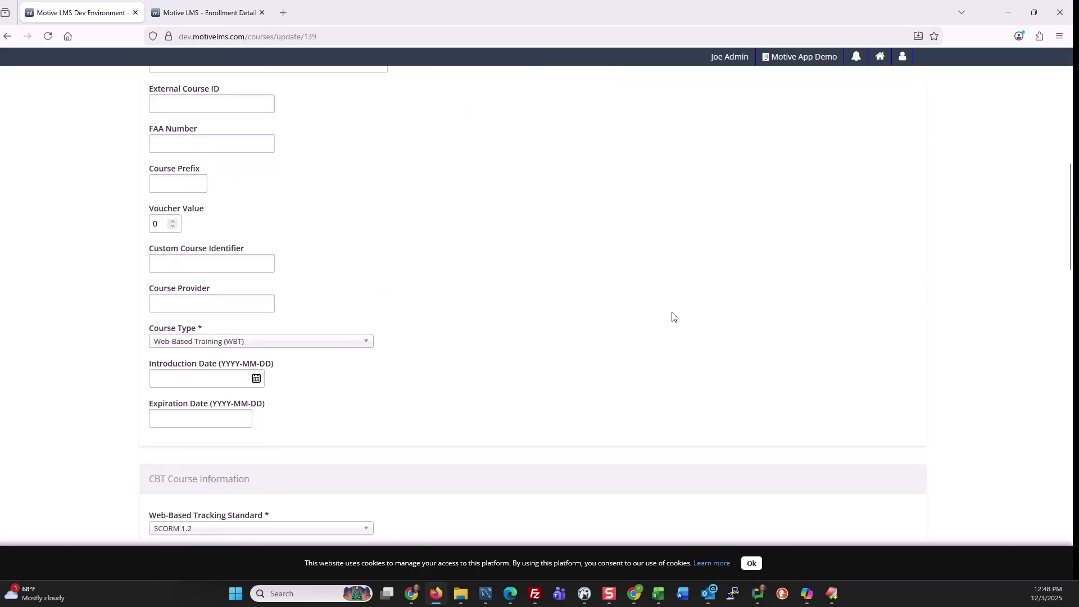
scroll(673, 316, "down", 15)
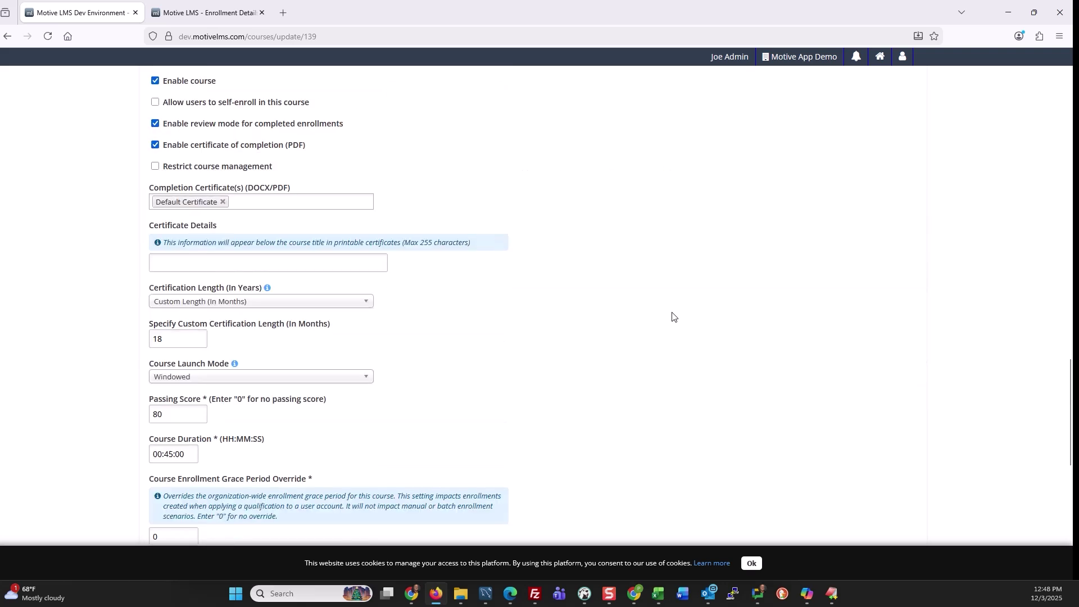
scroll(672, 316, "down", 8)
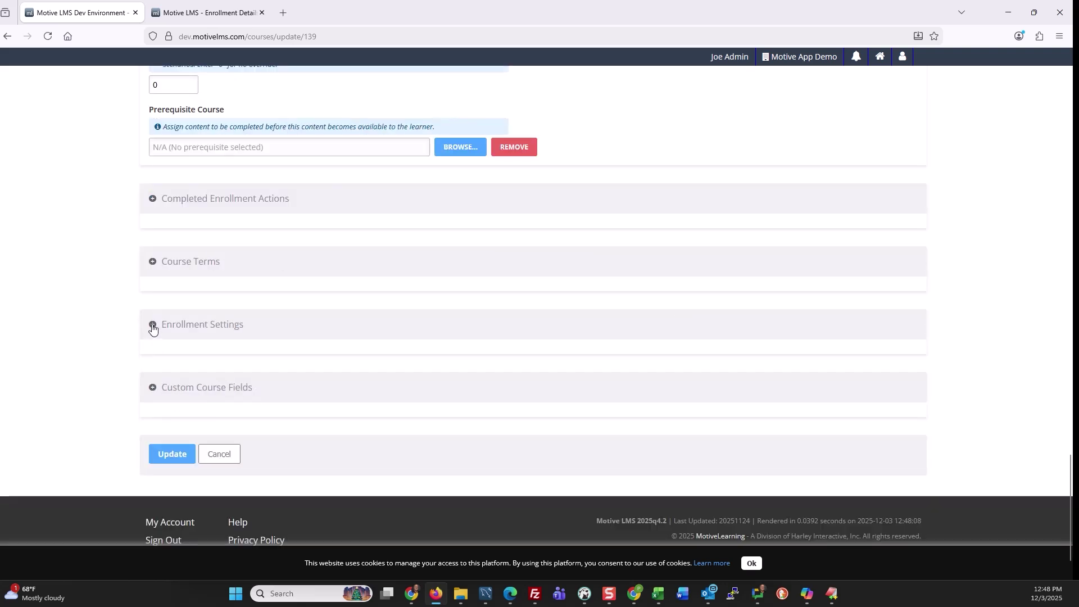
left_click(152, 326)
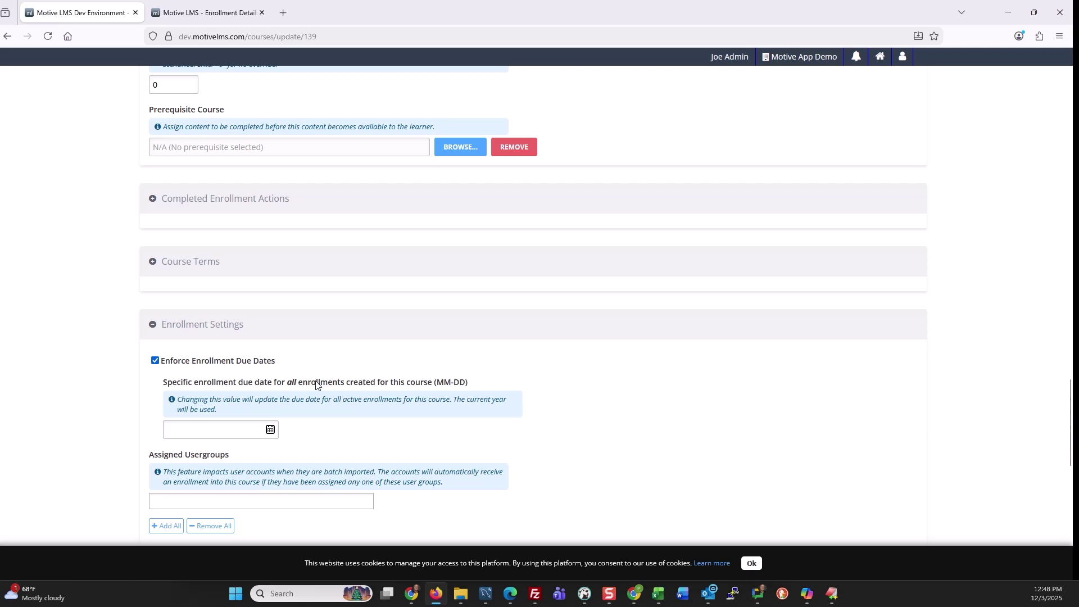
Step: Assign the usergroups Billpoint, Boffo Games, GameZnFlix, Scopely, System Administrators and Unassigned to the course
scroll(316, 385, "down", 4)
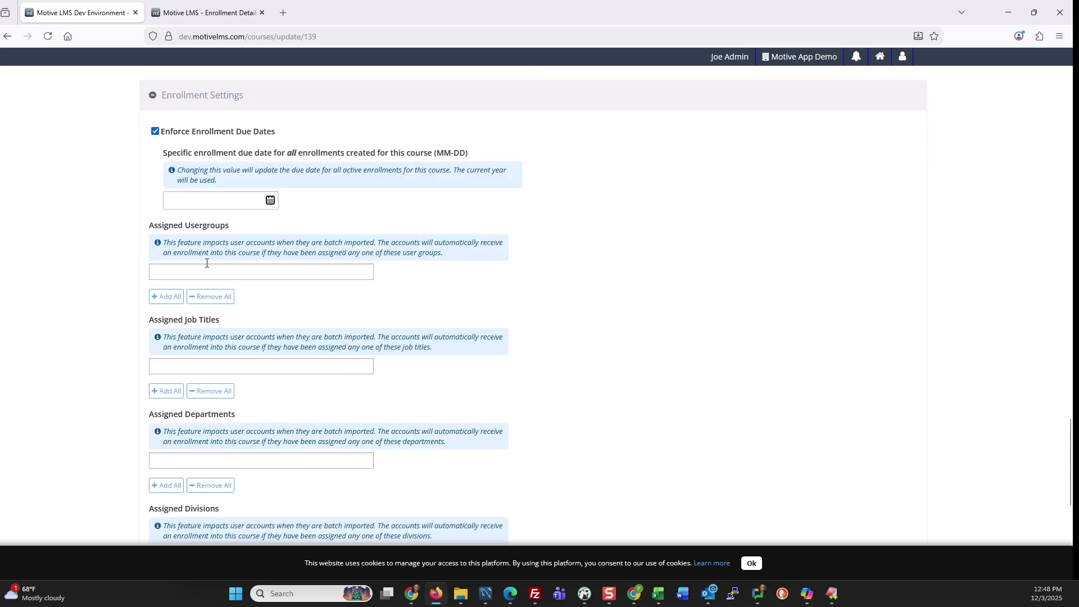
left_click(207, 269)
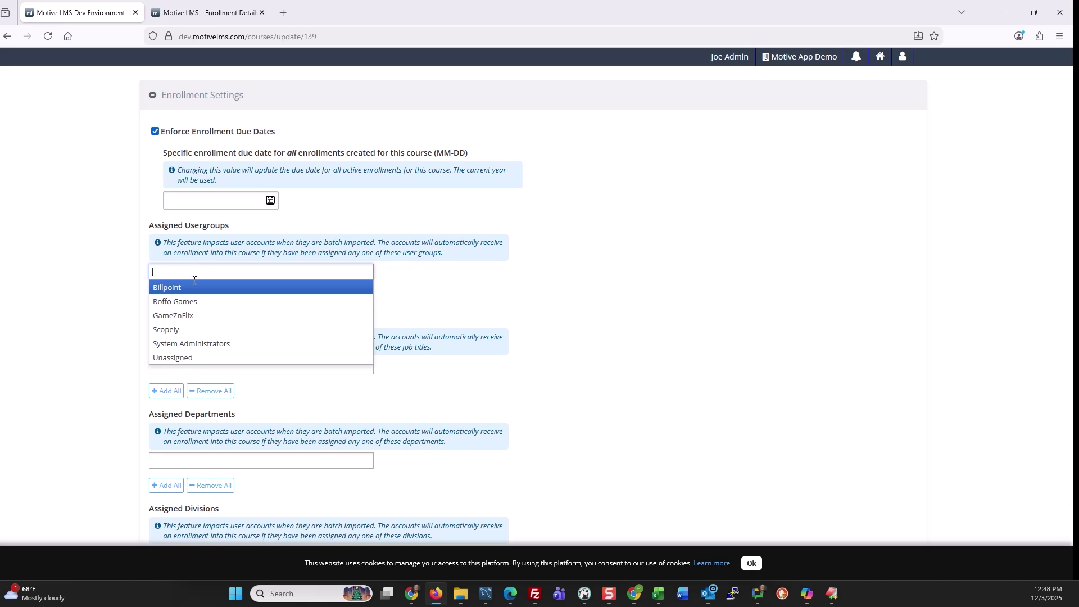
left_click(191, 288)
left_click(191, 301)
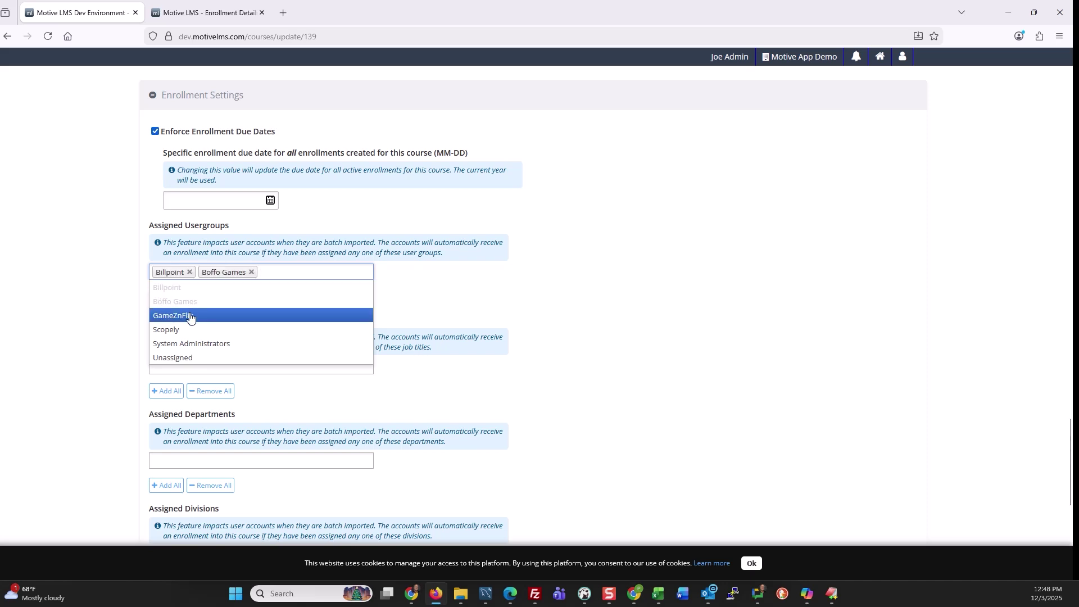
left_click(190, 316)
left_click(188, 331)
left_click(189, 359)
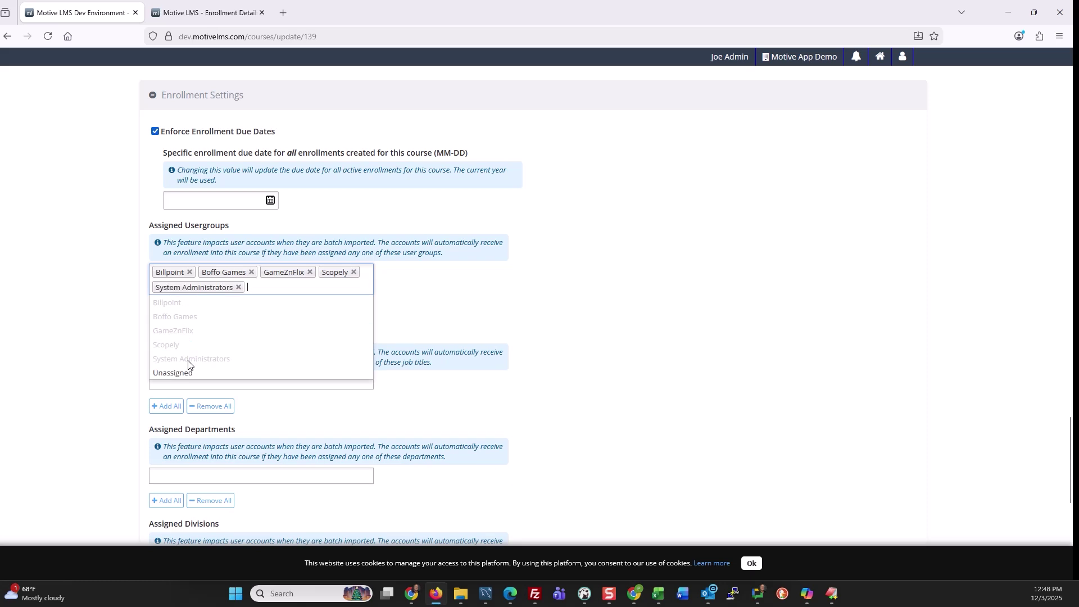
left_click(188, 373)
left_click(436, 315)
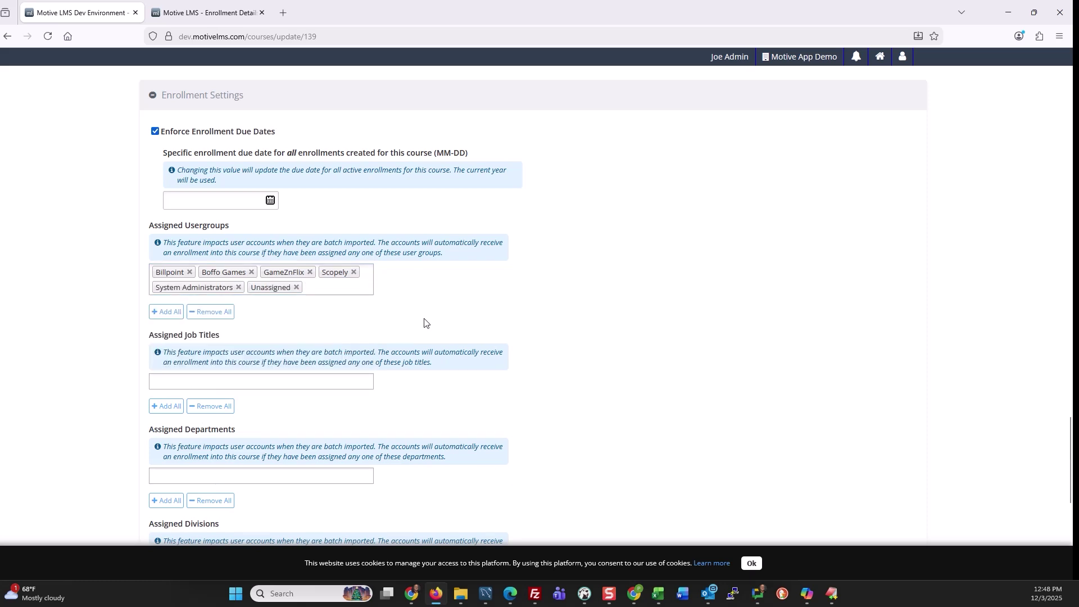
Step: Assign the job titles ADMINISTRATIVE ASST, BAGROOM AGENT, Cabin Service, Cabin Supervisor and Customer Service Agent to the course
left_click(259, 377)
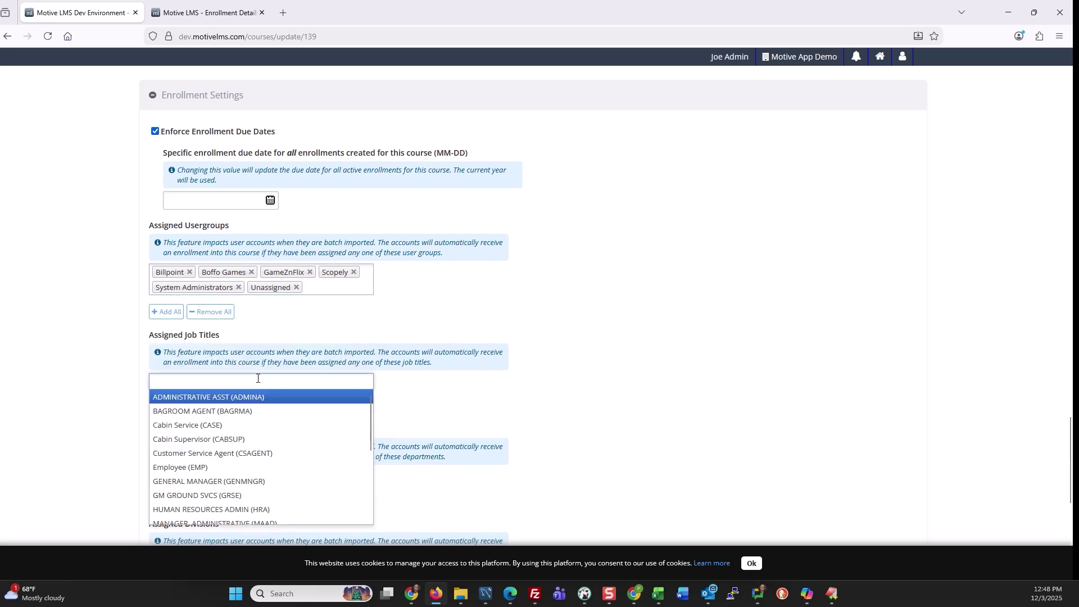
left_click(242, 397)
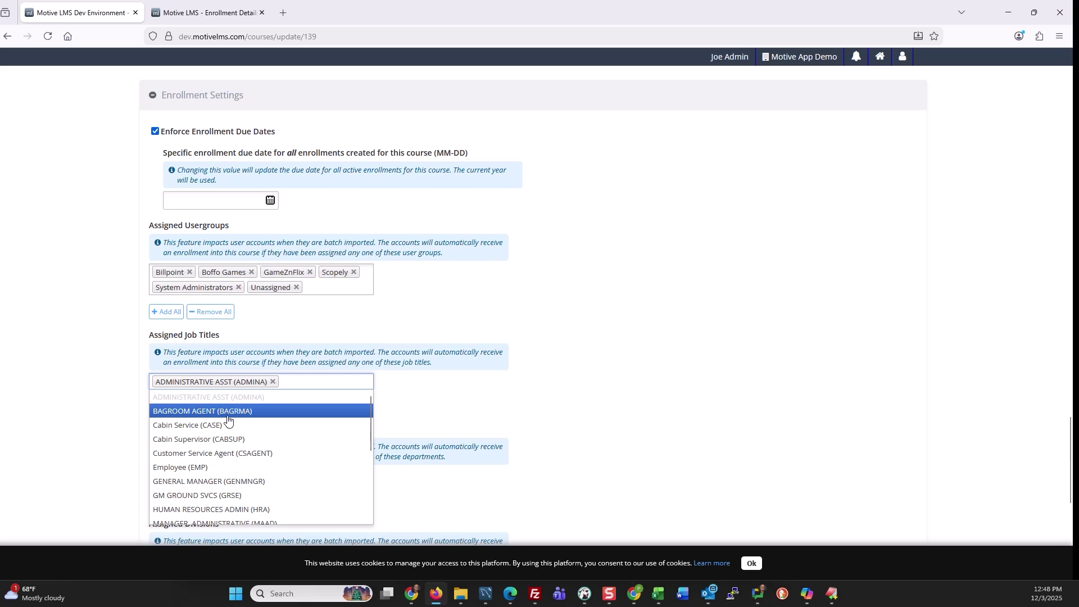
left_click(228, 413)
left_click(215, 442)
left_click(216, 470)
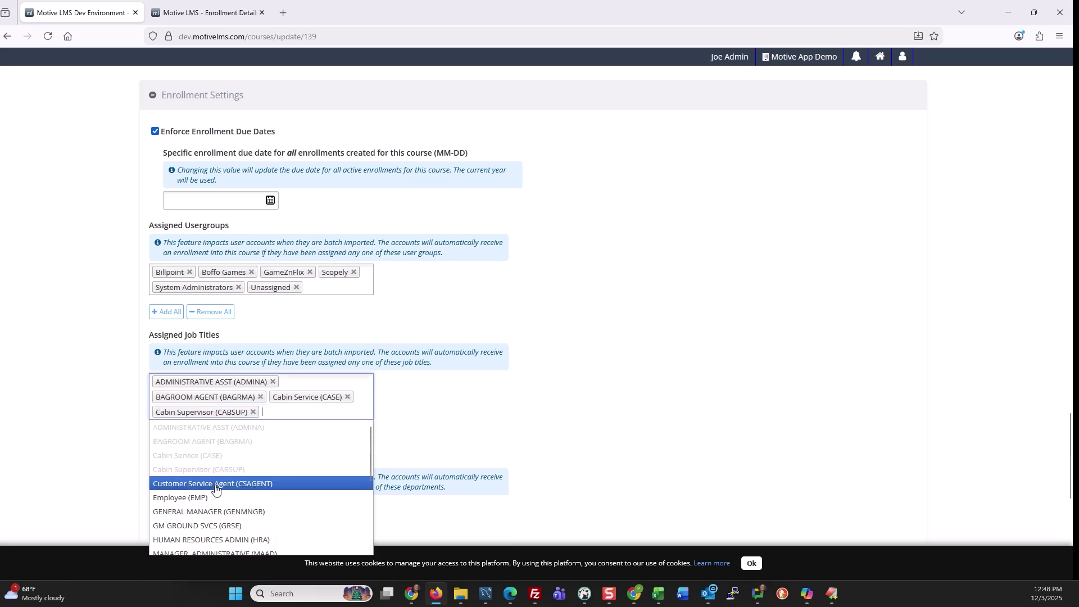
left_click(215, 484)
Step: Add the job titles System Administrator, Test Category and Unassigned to the course's assigned job titles
scroll(219, 495, "down", 1)
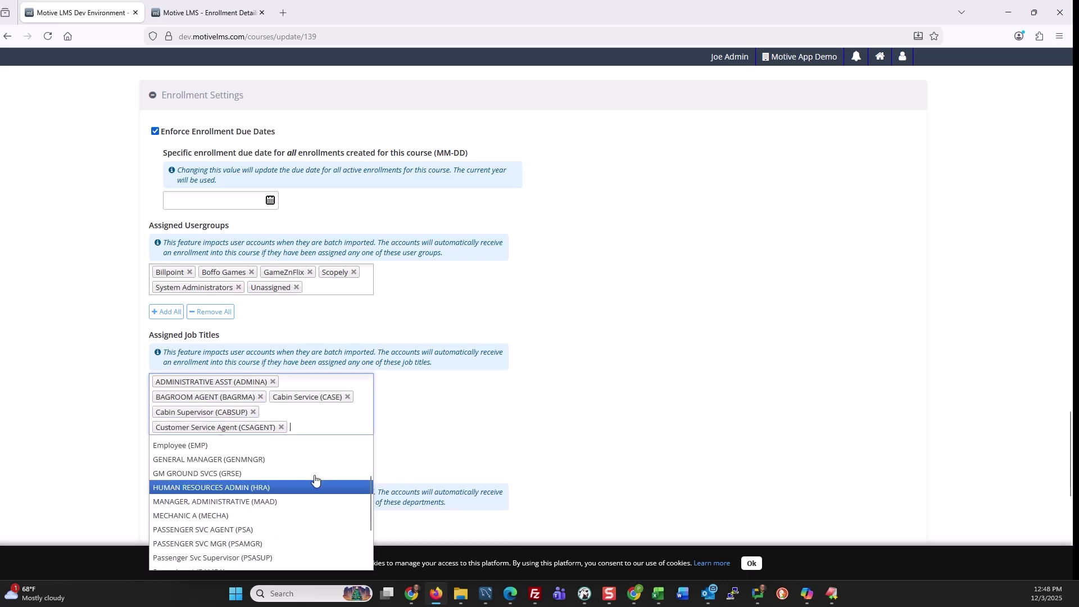
scroll(504, 412, "down", 1)
scroll(505, 412, "down", 2)
scroll(240, 292, "down", 2)
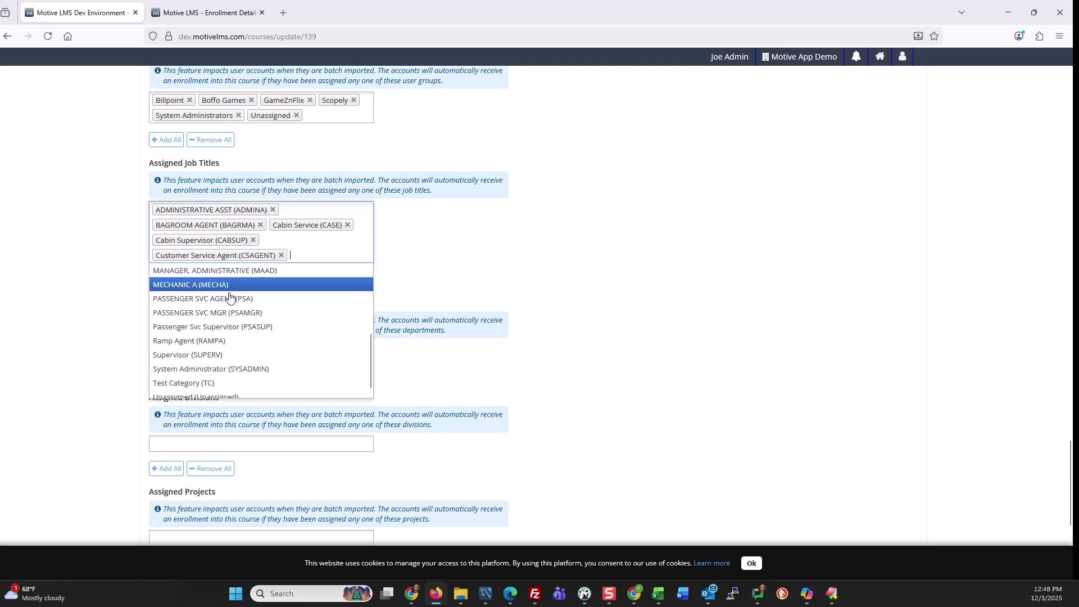
left_click(233, 364)
left_click(213, 392)
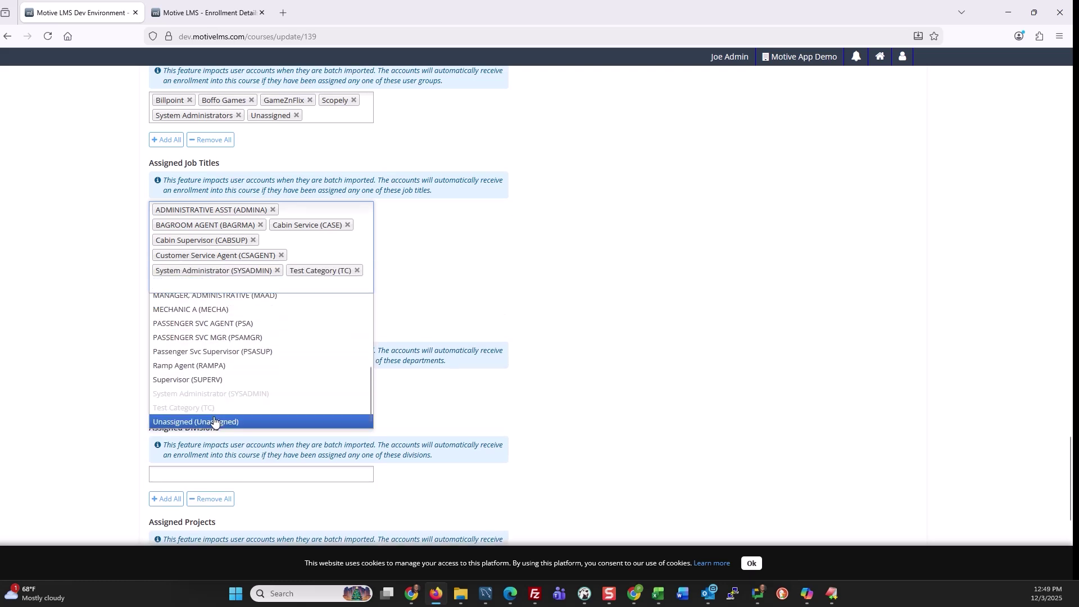
left_click(215, 422)
left_click(508, 284)
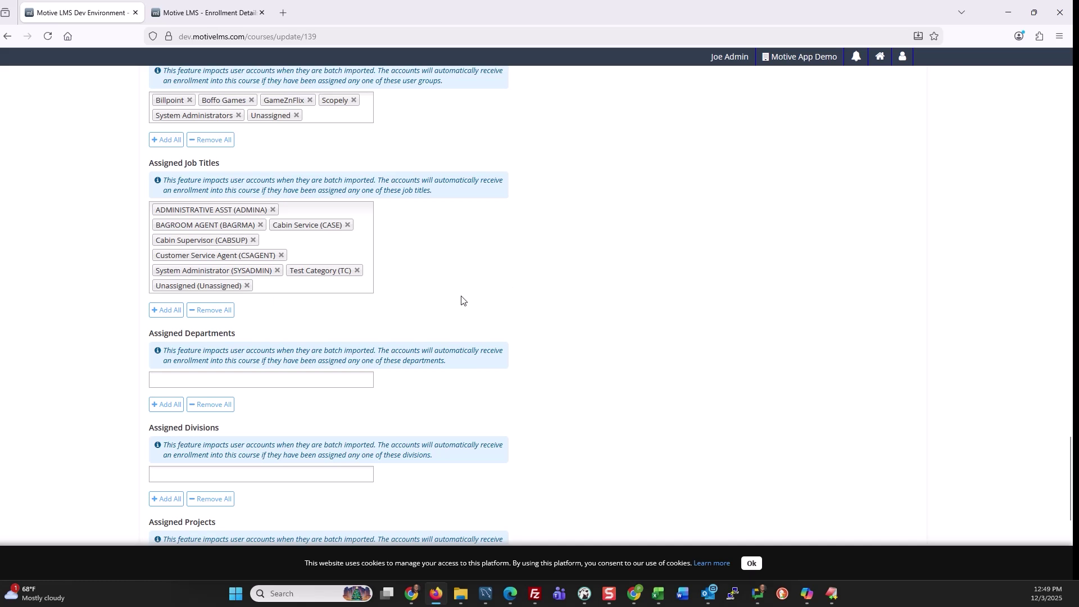
Step: Submit the course offering update and accept the version number and course files confirmation
scroll(460, 301, "down", 2)
scroll(240, 334, "down", 2)
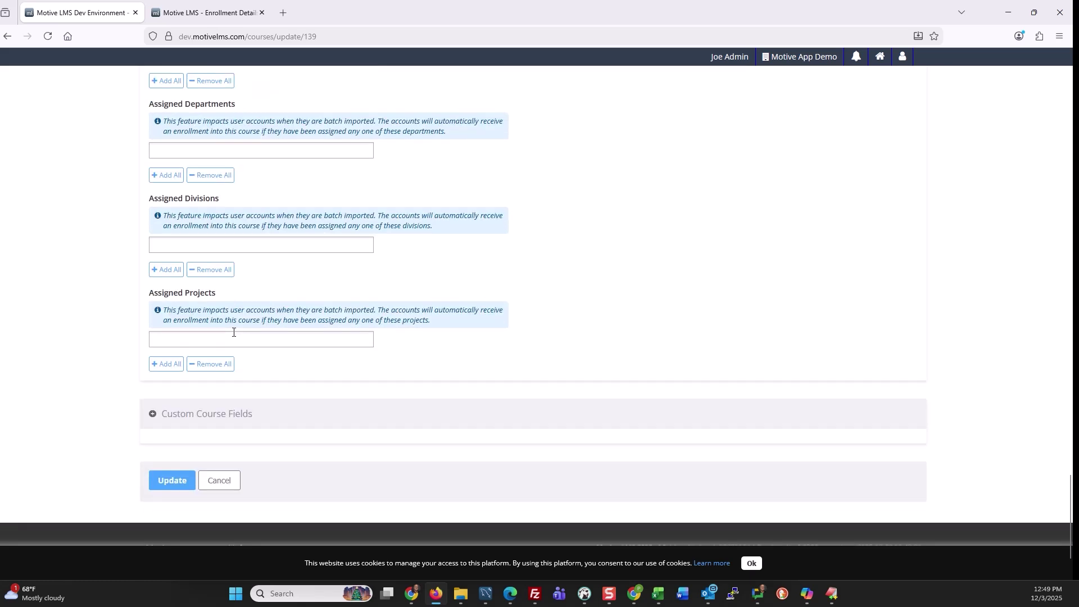
left_click(176, 481)
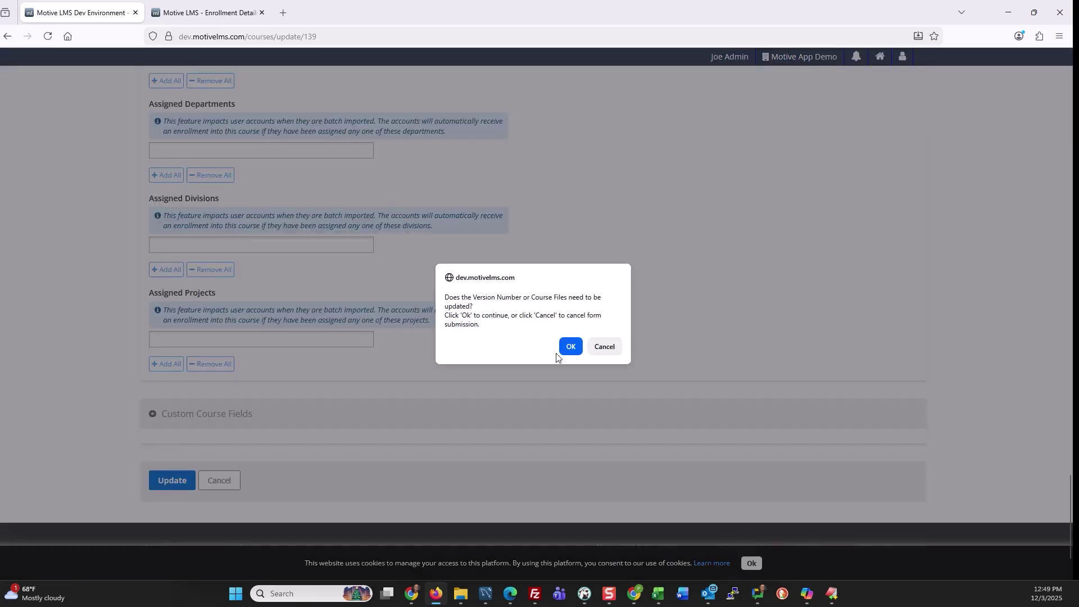
left_click(571, 348)
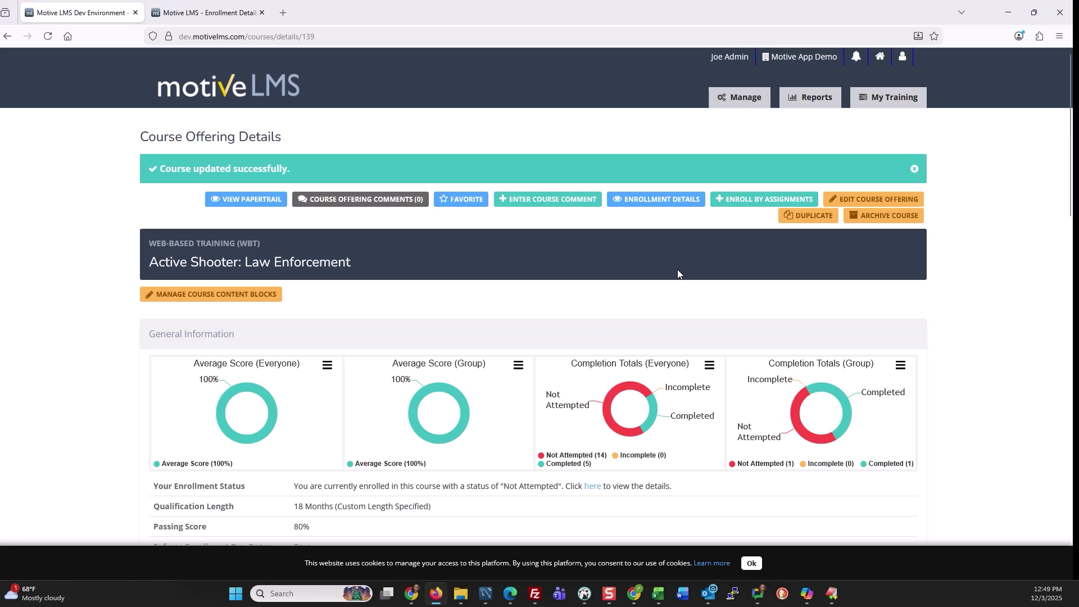
Step: Open Enroll by Assignments for the course and review its current assignments and enrollment due date options
left_click(762, 200)
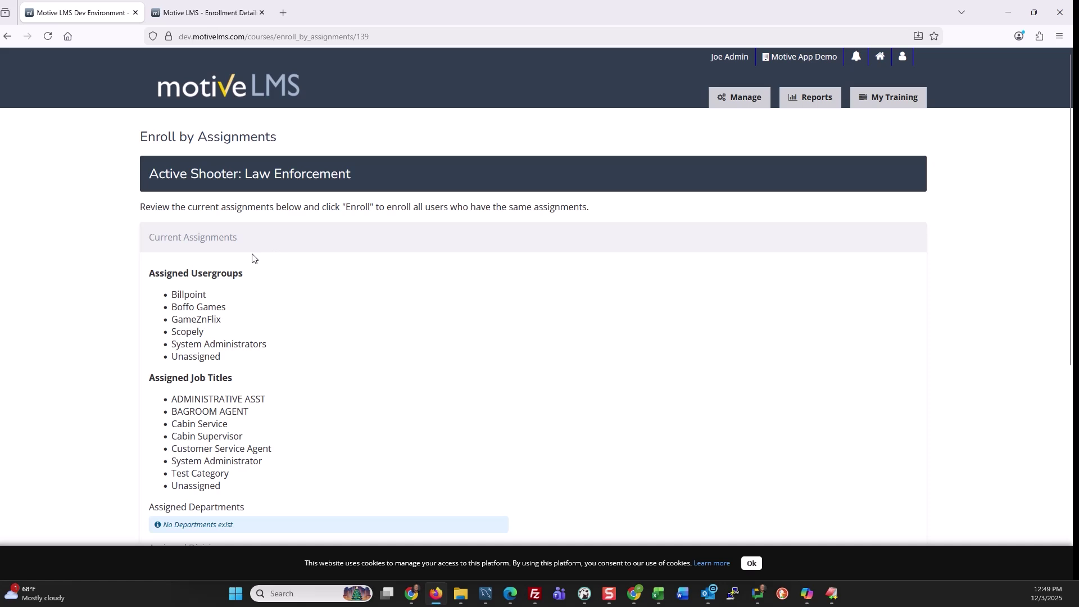
scroll(223, 299, "down", 1)
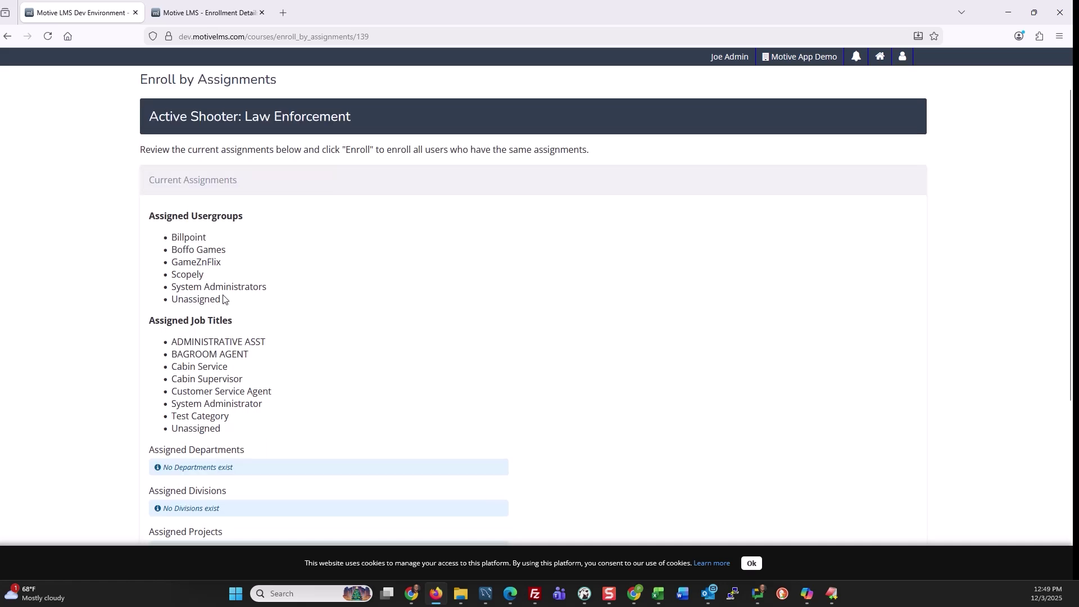
scroll(223, 299, "down", 3)
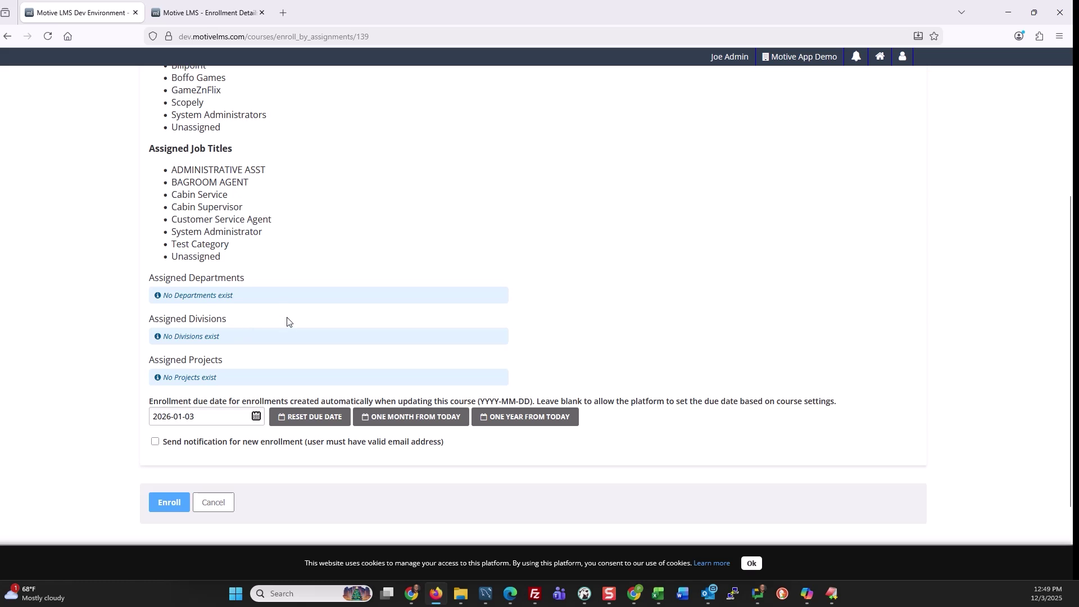
scroll(287, 322, "down", 2)
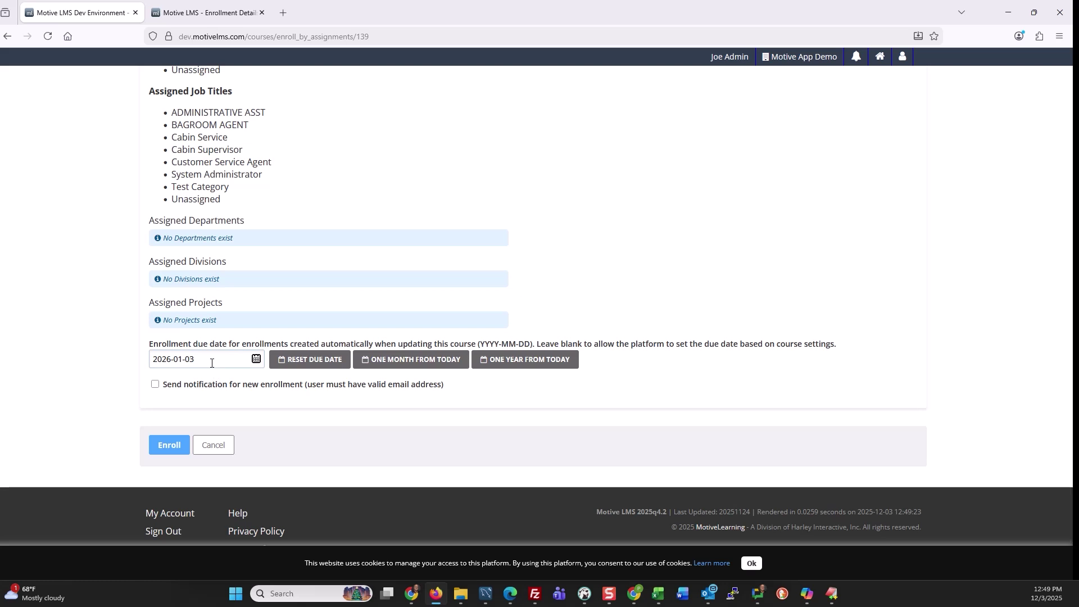
left_click(256, 363)
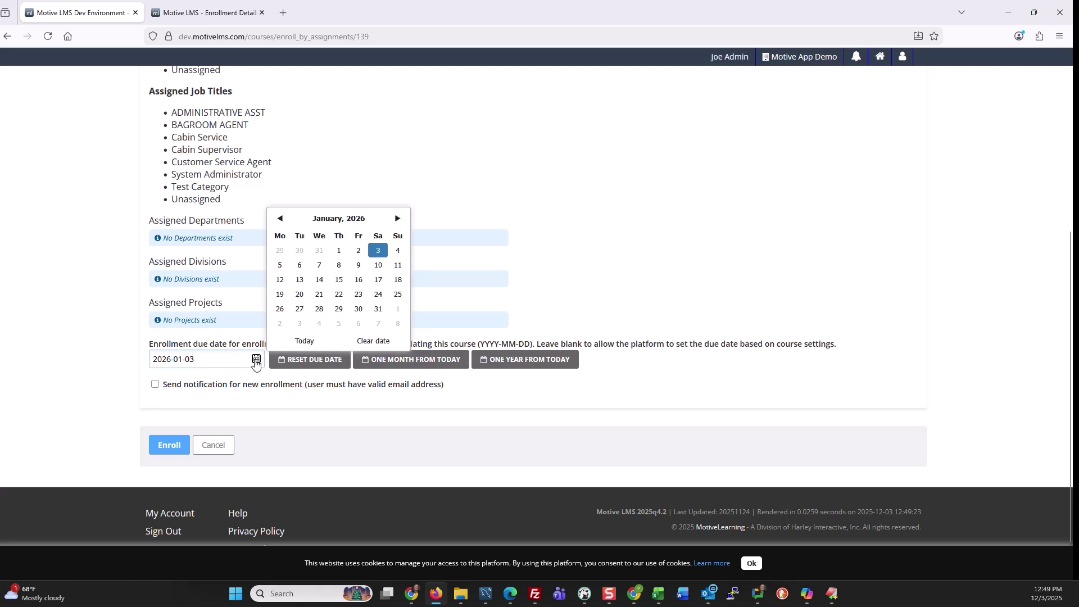
left_click(397, 220)
left_click(397, 219)
left_click(397, 219)
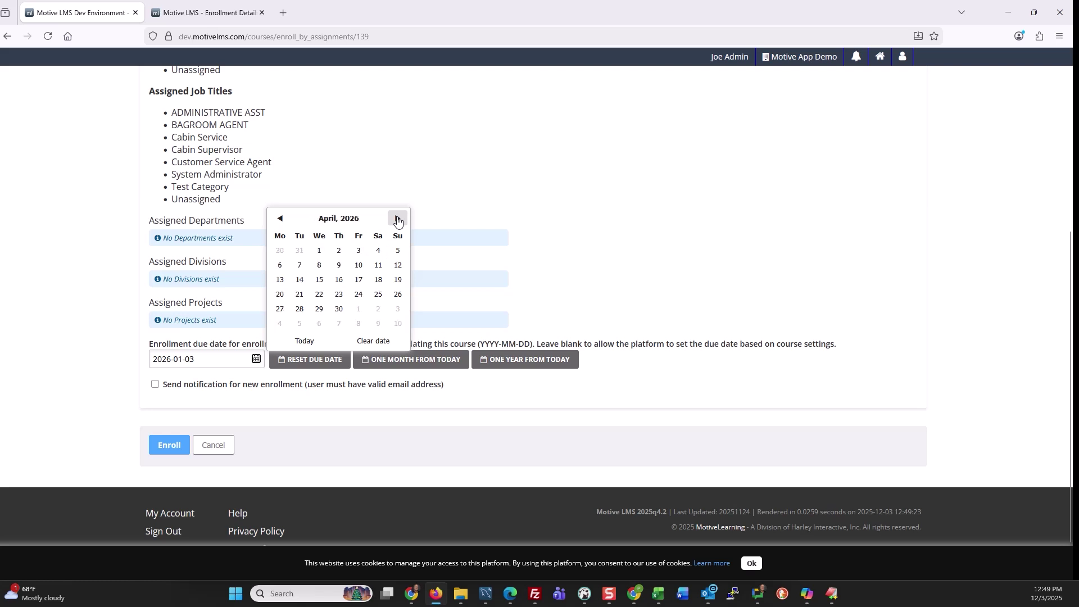
left_click(343, 406)
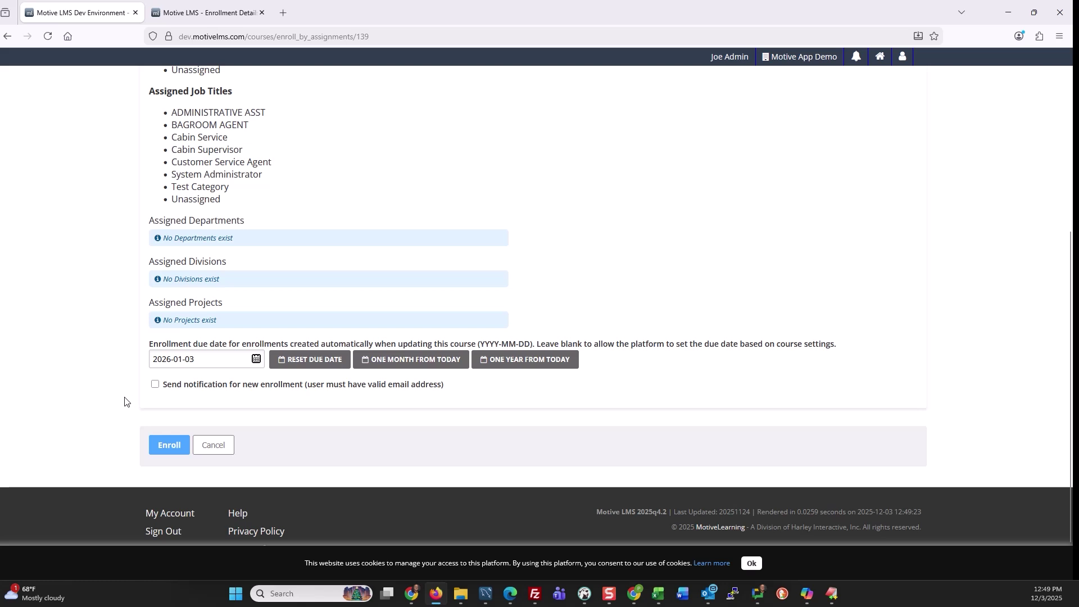
left_click(155, 385)
left_click(156, 385)
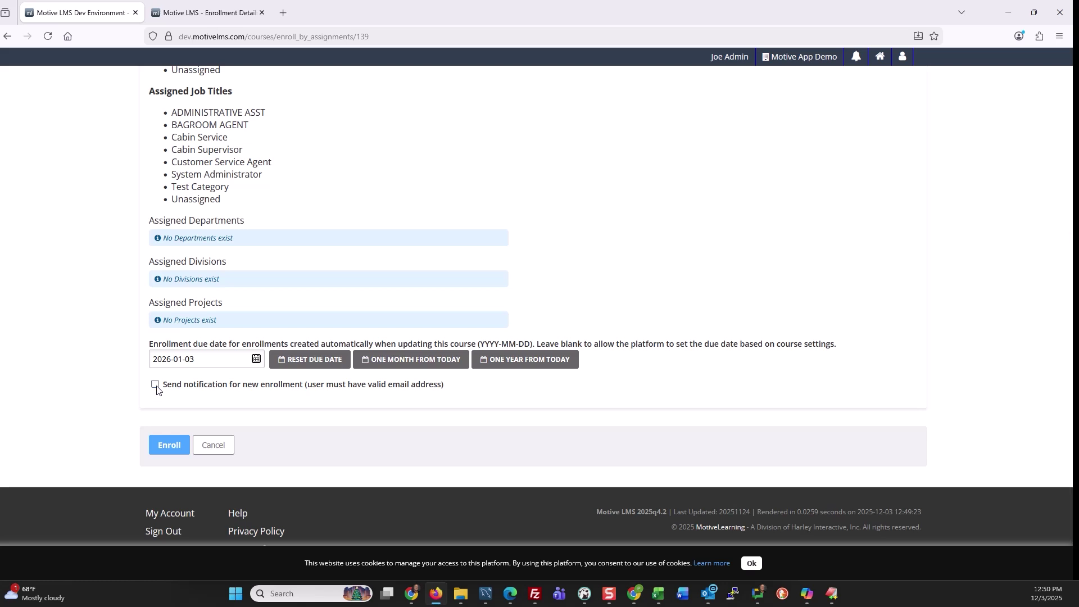
Step: Enroll all users who match the current assignments in the "Active Shooter: Law Enforcement" course
left_click(170, 445)
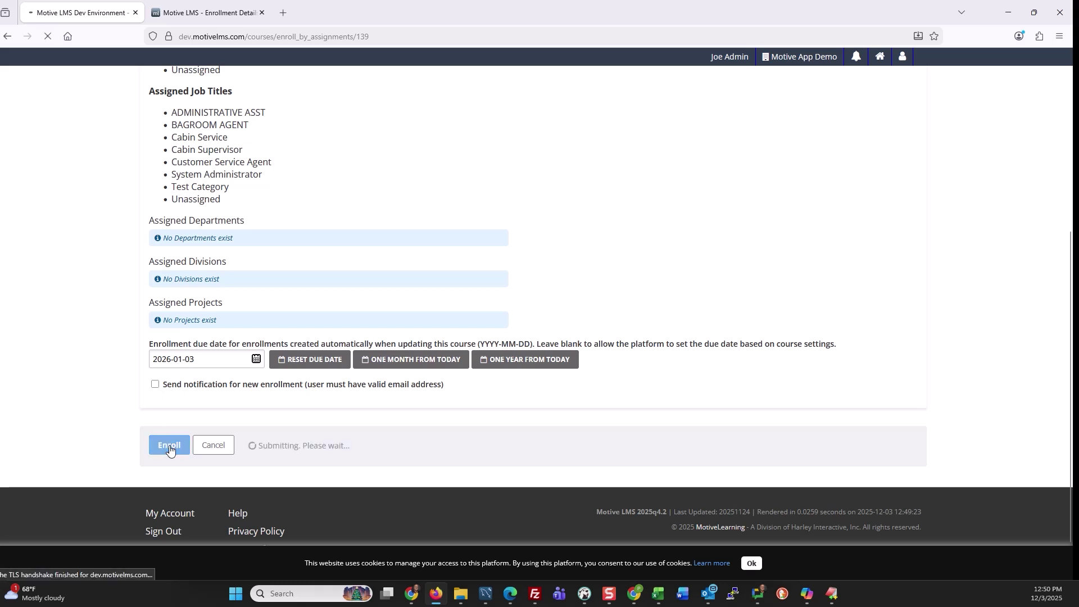